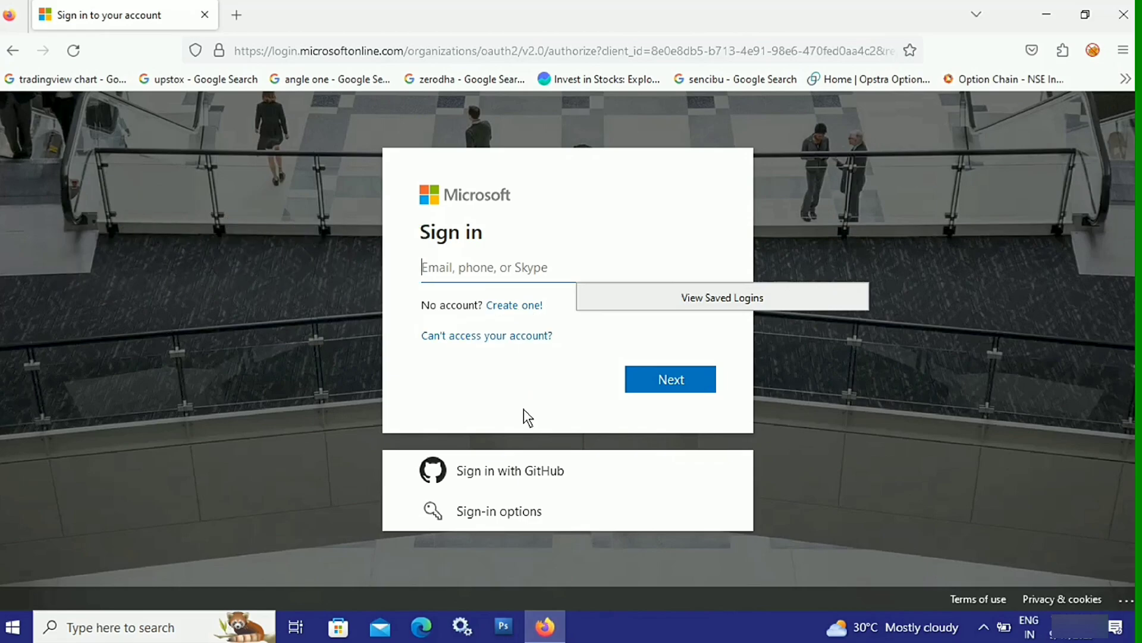
- Create a new Microsoft account using the Gmail address, corrected to lowercase, and a new password
left_click(517, 306)
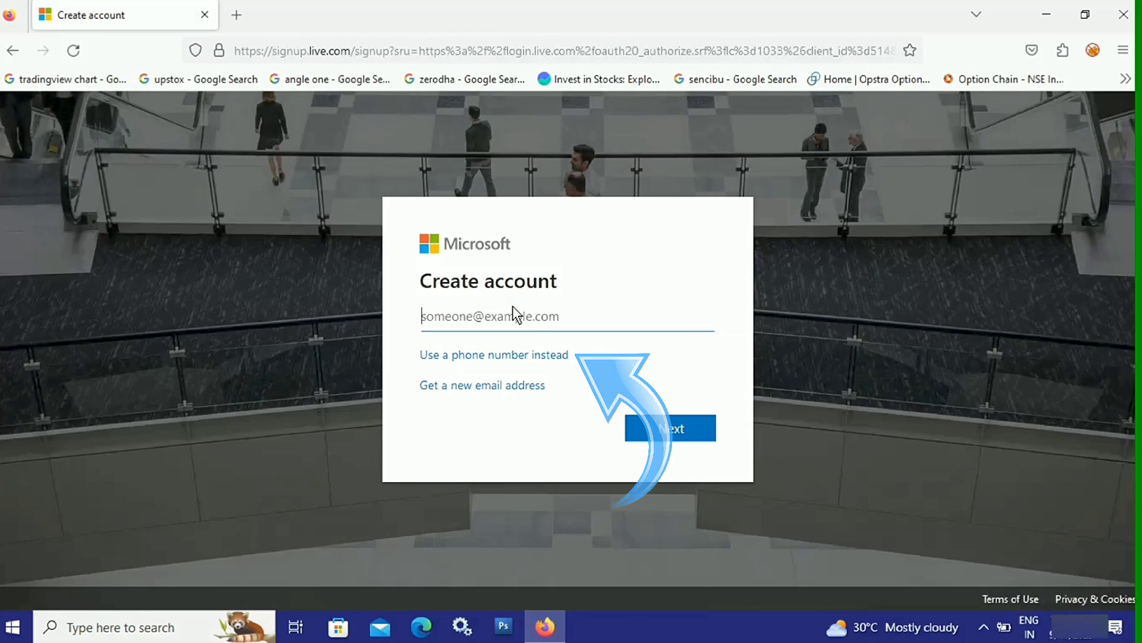
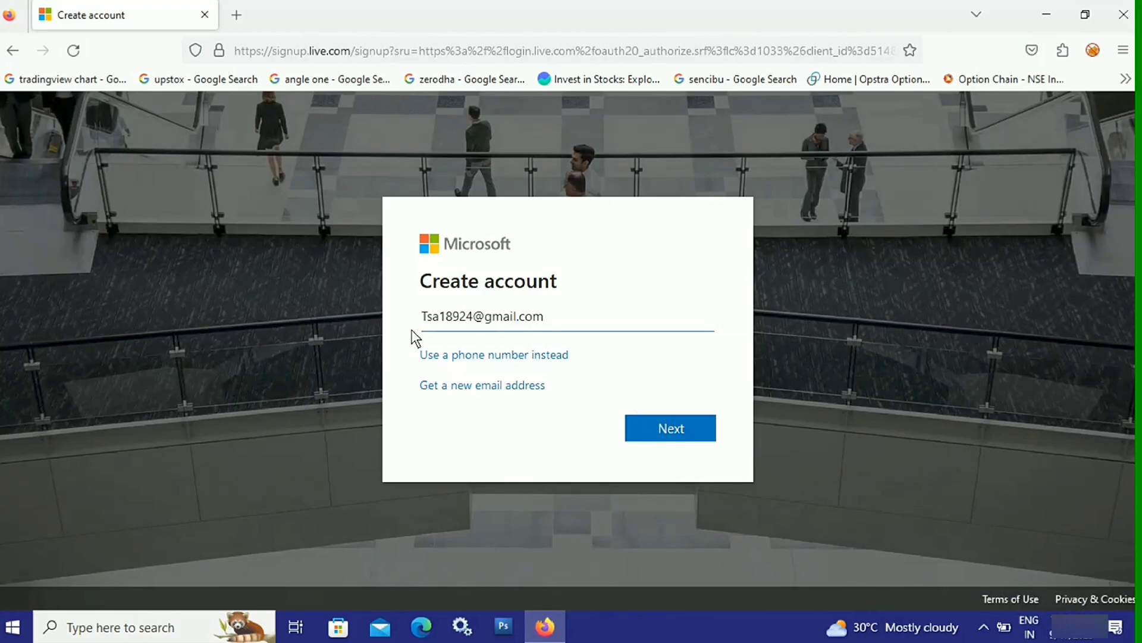
left_click(428, 316)
key("BackSpace")
type("t")
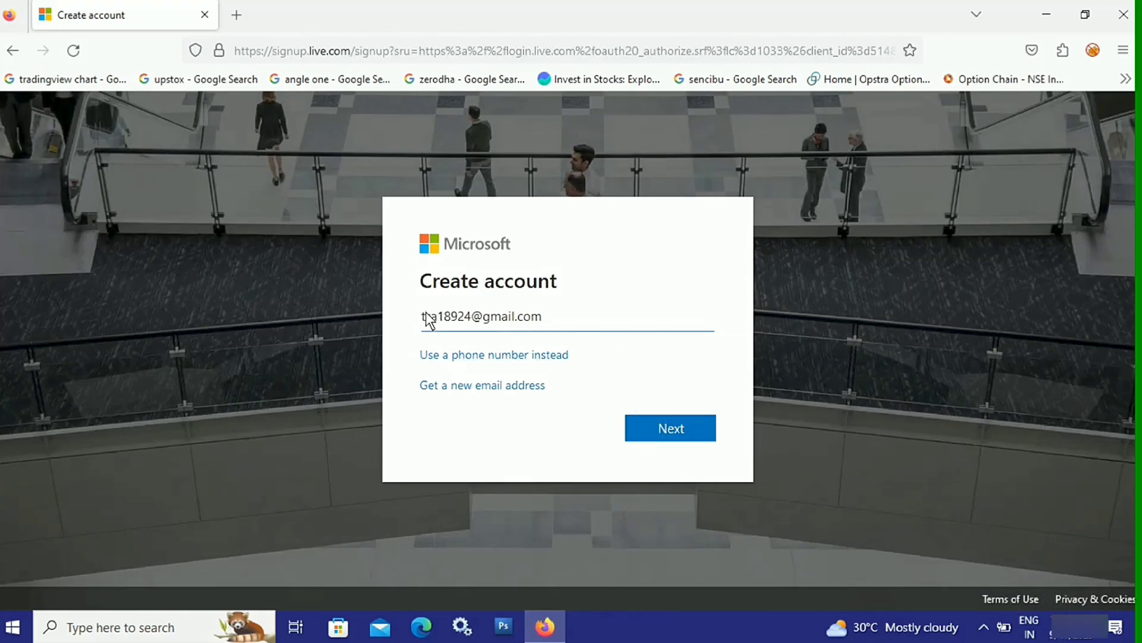
left_click(688, 425)
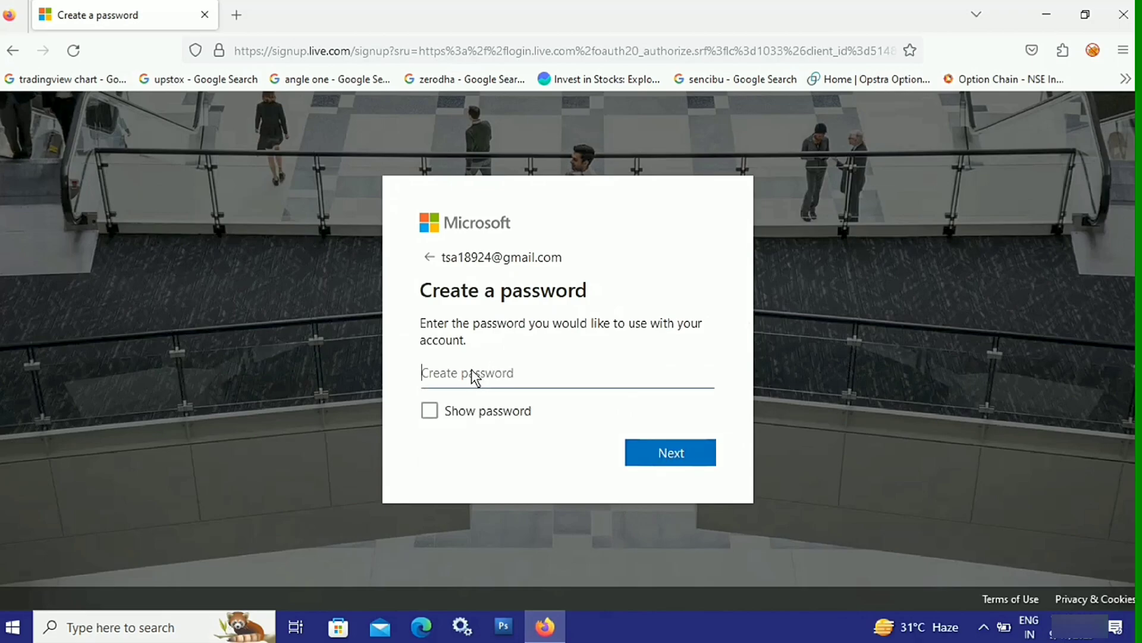
type("•••")
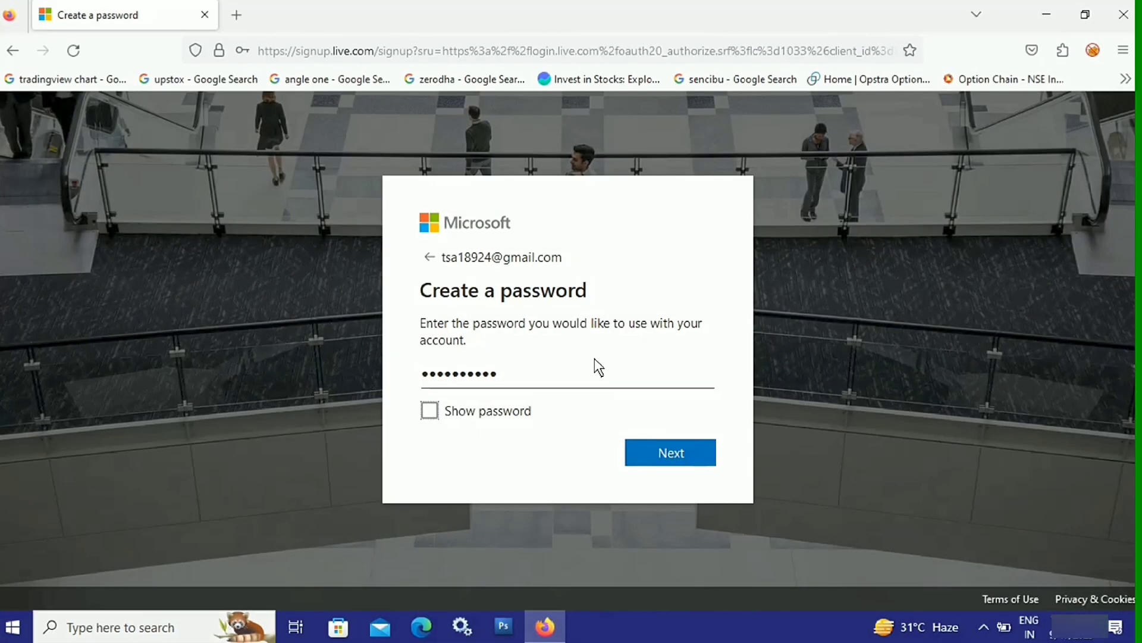
left_click(694, 456)
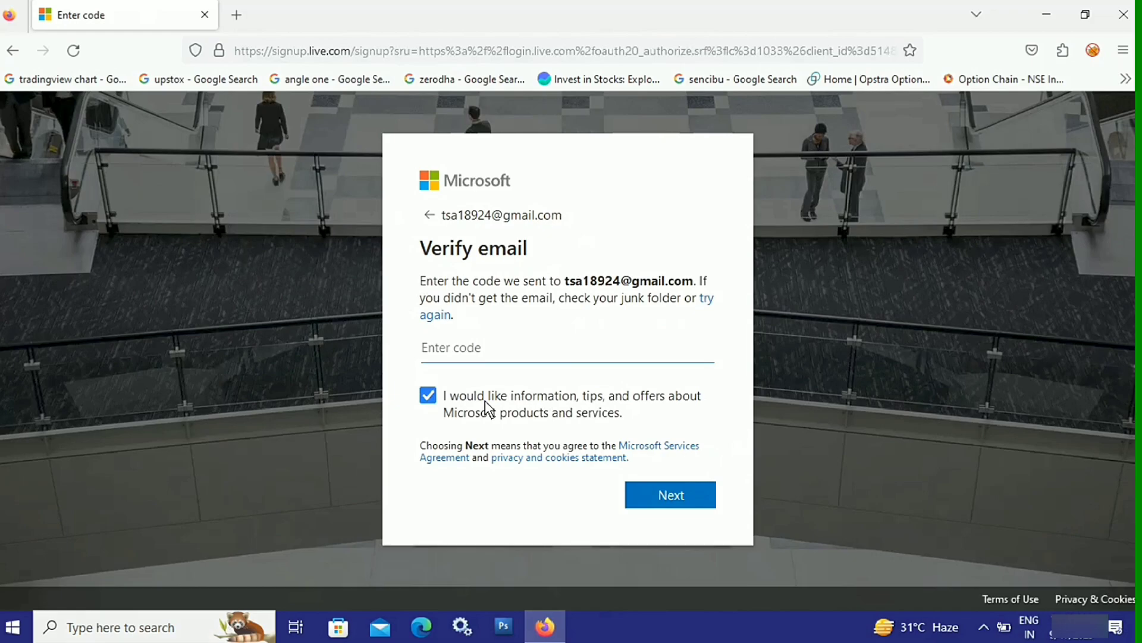
- Submit the emailed verification code and solve the rotate-the-animal robot puzzle
left_click(668, 502)
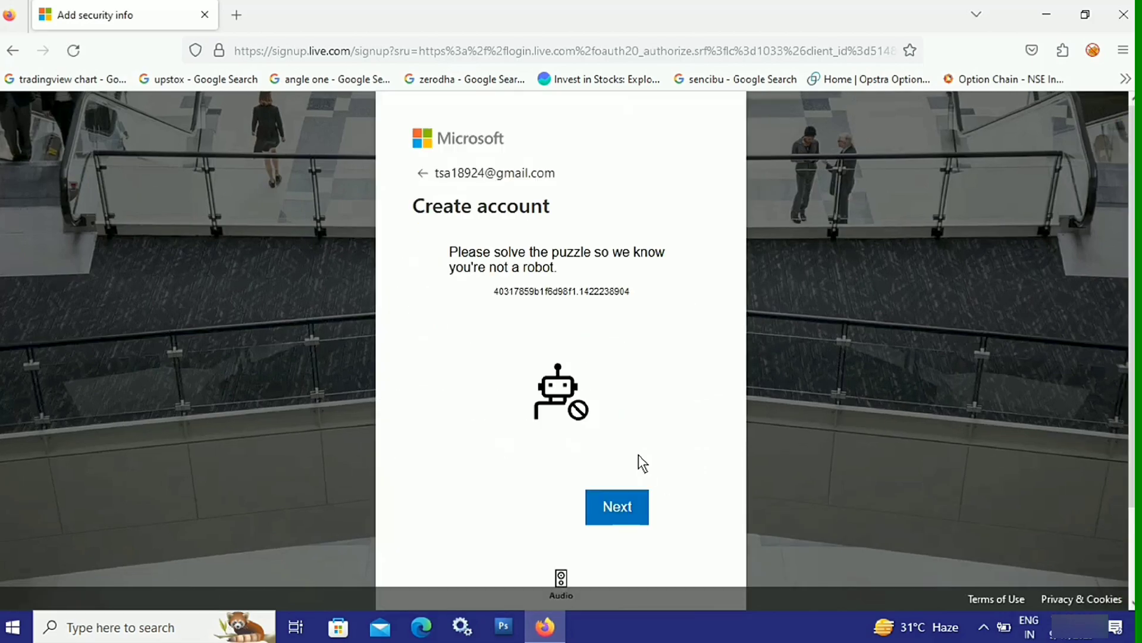
left_click(604, 508)
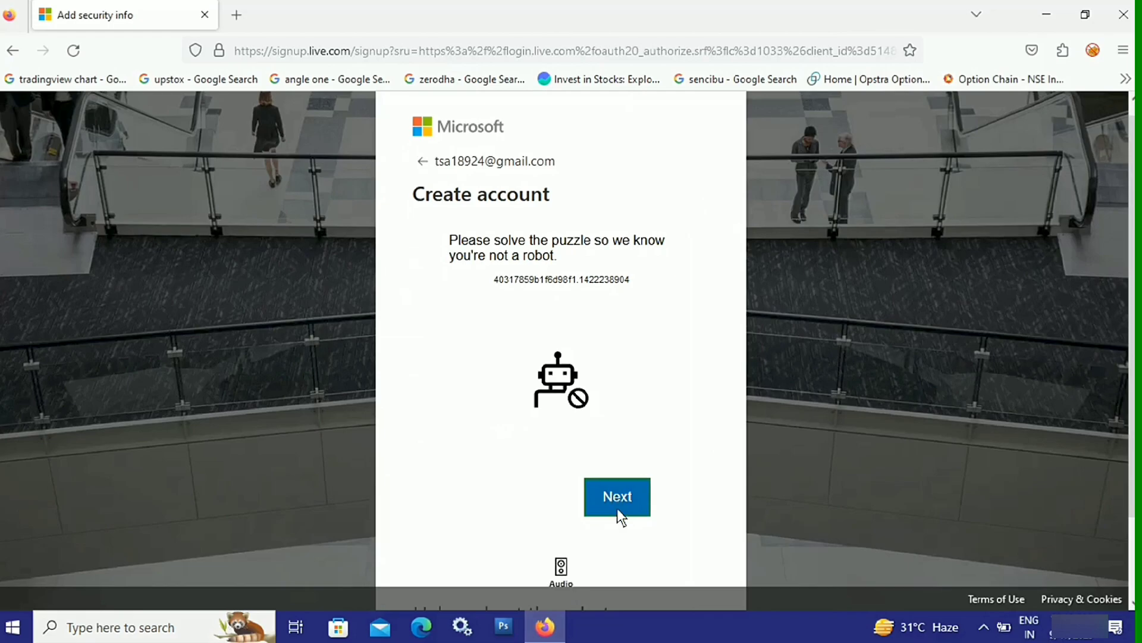
left_click(611, 404)
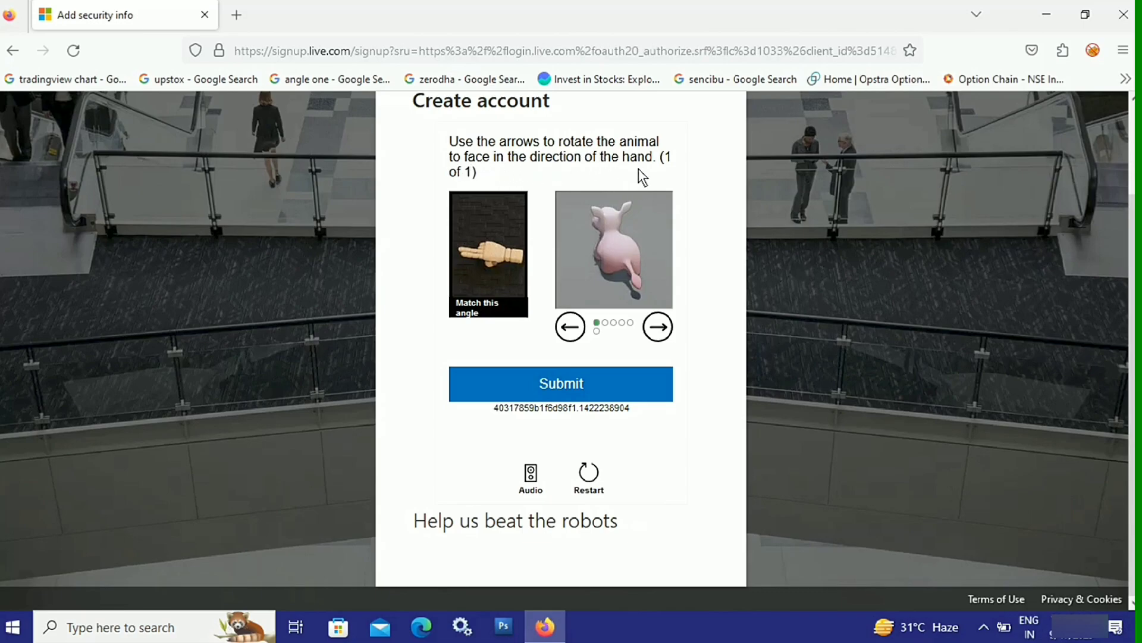
left_click(566, 329)
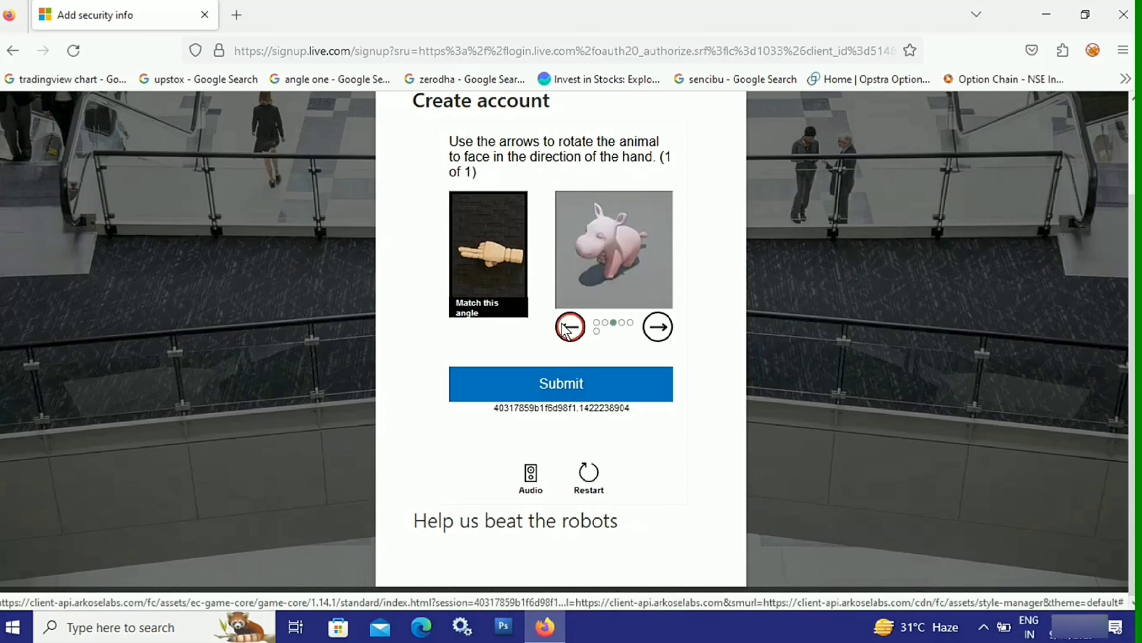
left_click(560, 382)
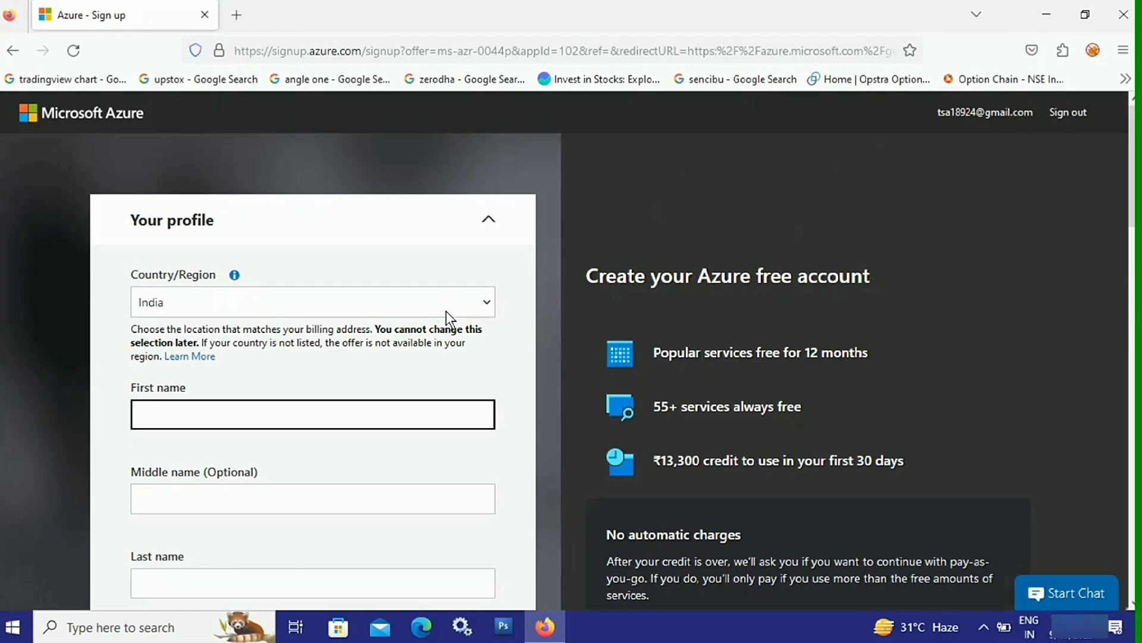
- Paste the first name, last name and phone number into the Azure profile form
key("ctrl+v")
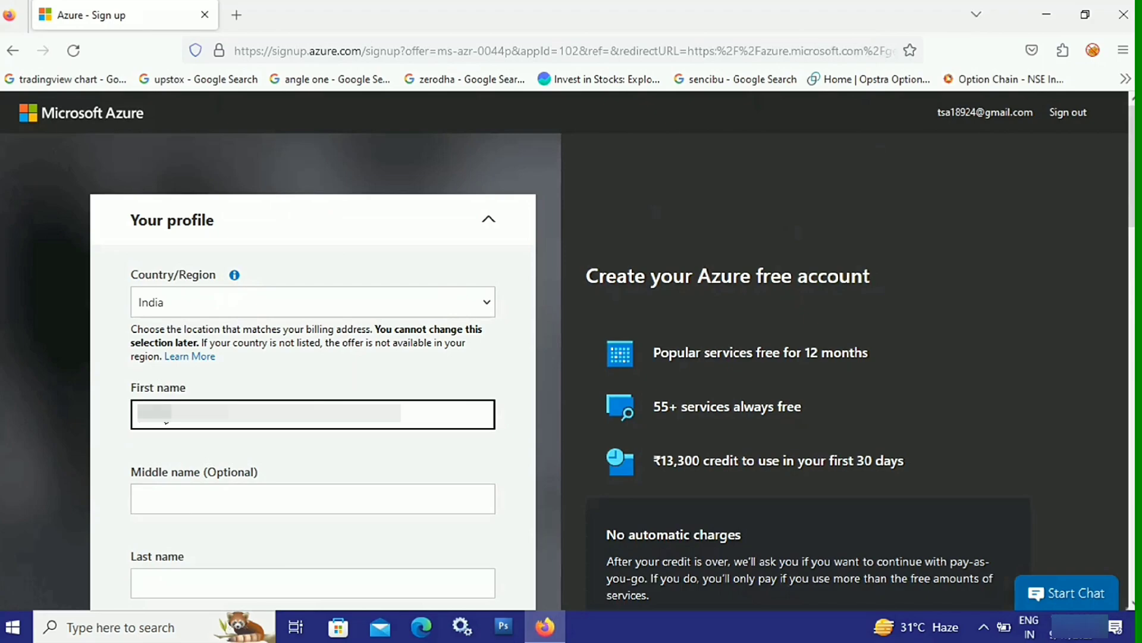
left_click(139, 498)
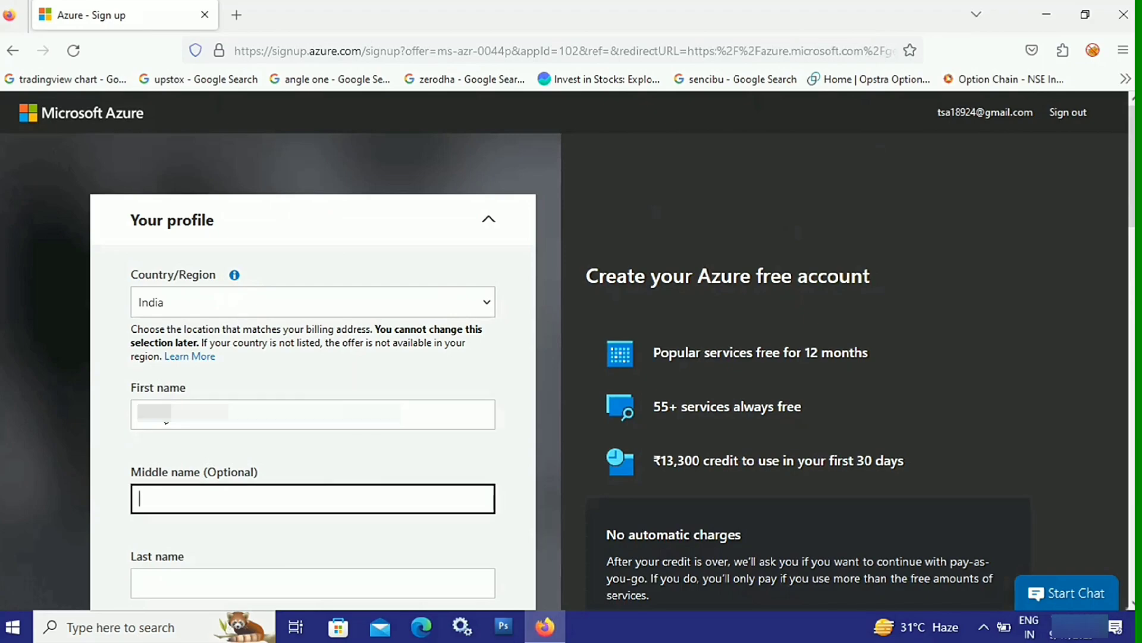
left_click(166, 422)
left_click(173, 586)
key("ctrl+v")
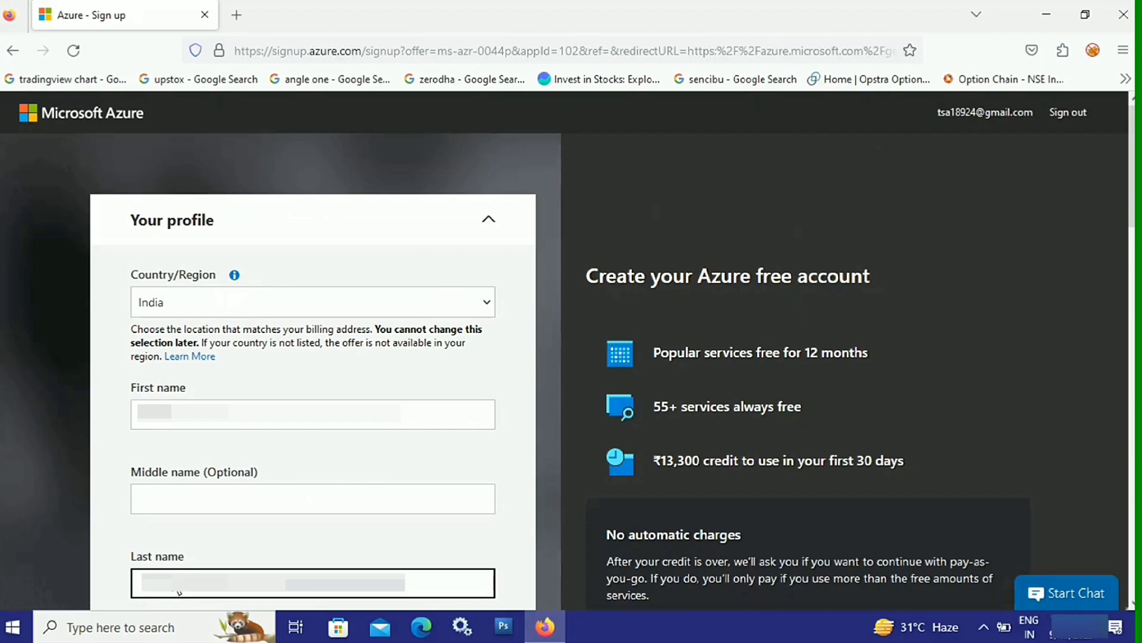
scroll(182, 494, "down", 6)
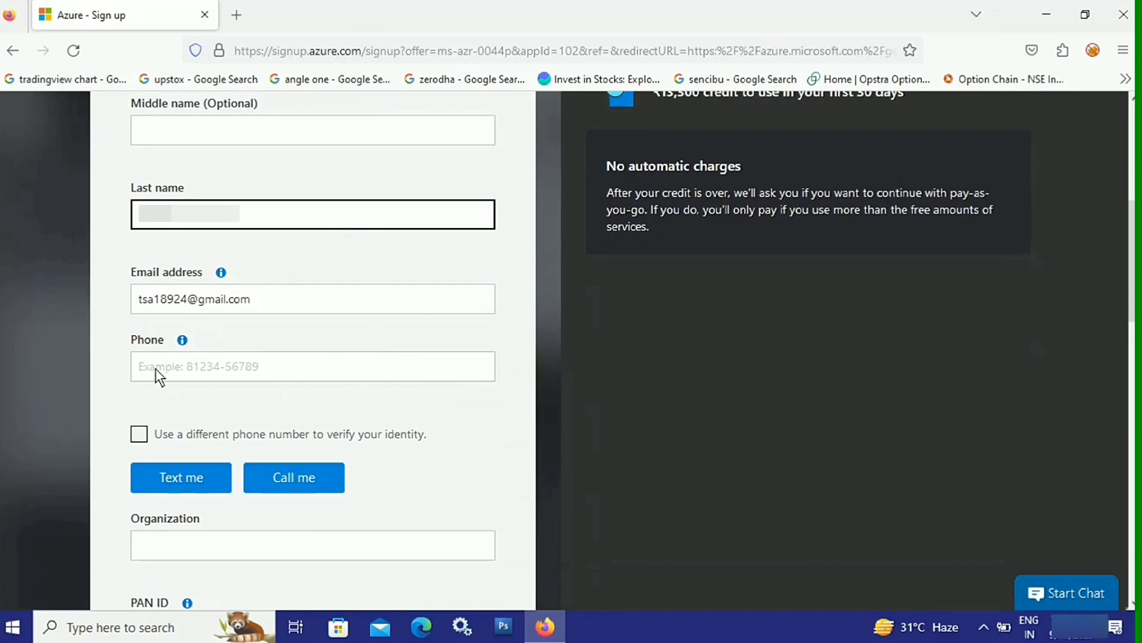
left_click(155, 369)
key("ctrl+v")
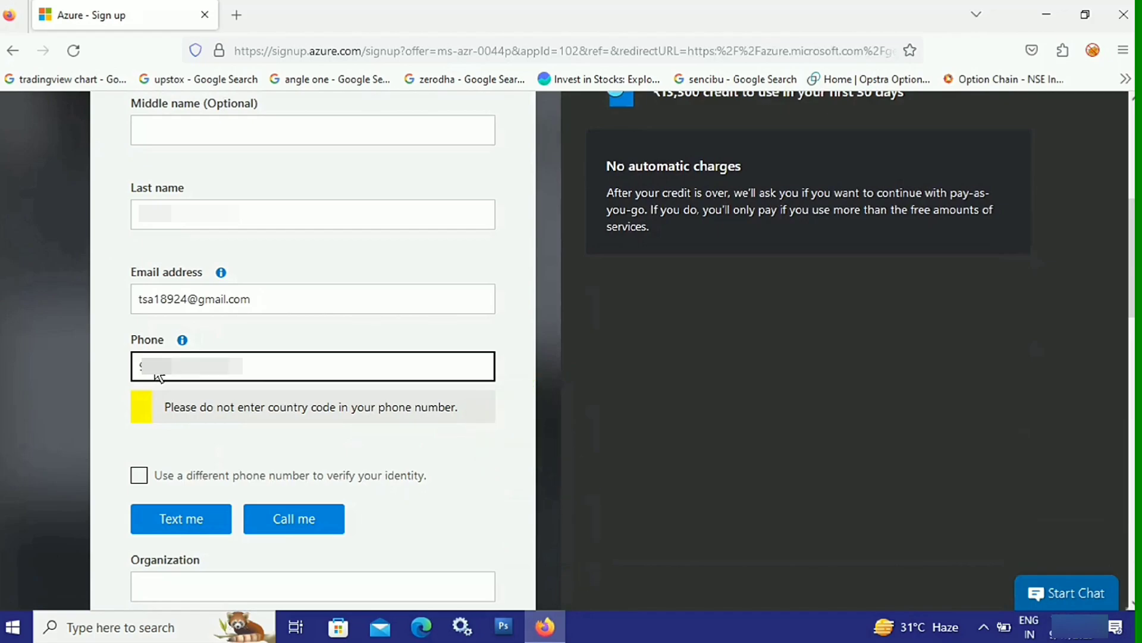
scroll(178, 372, "down", 3)
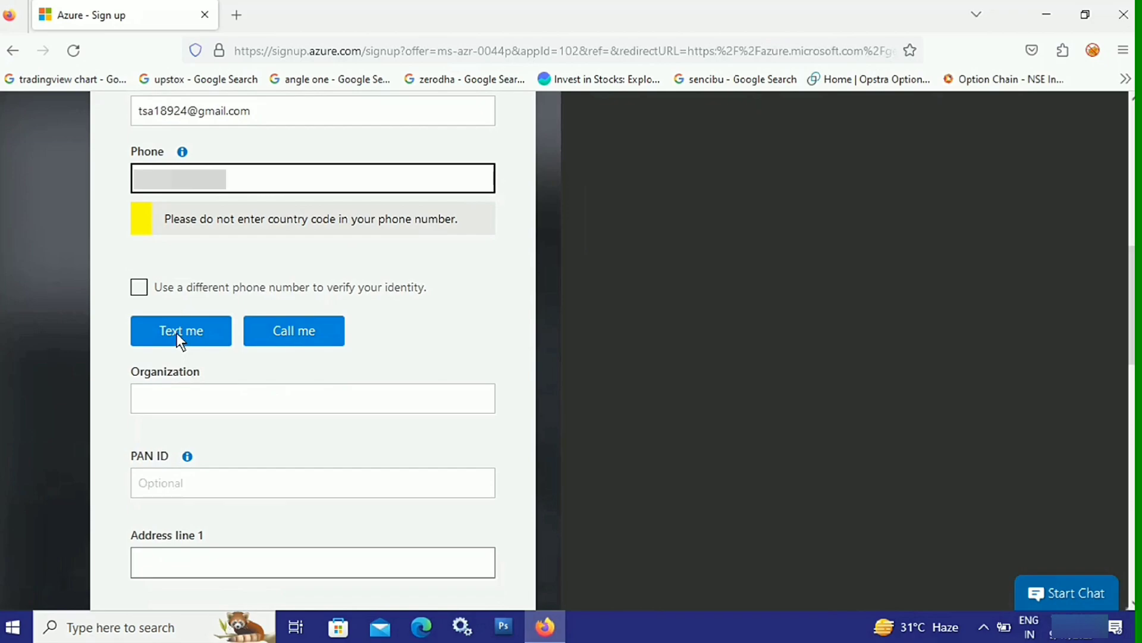
- Verify the phone number with the code sent by text message
left_click(176, 333)
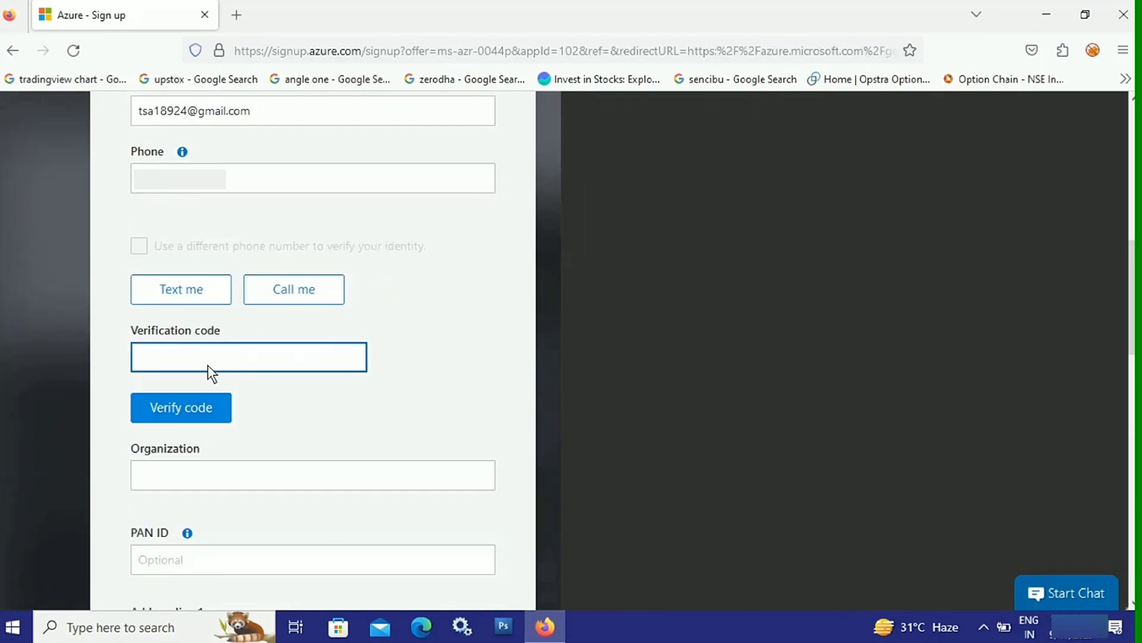
key("ctrl+v")
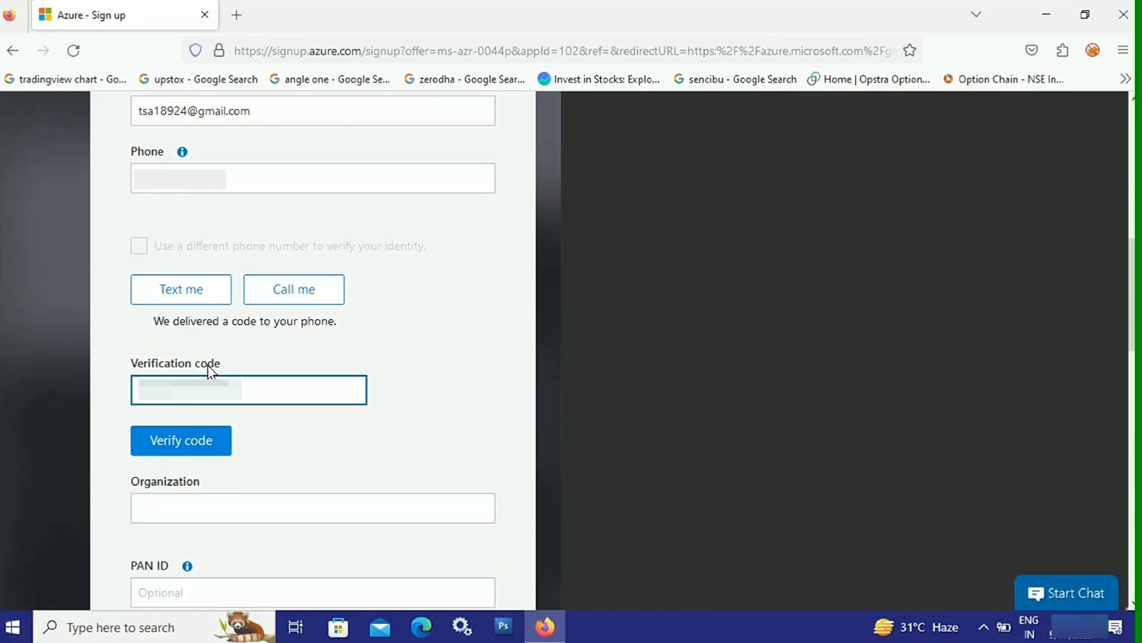
left_click(180, 439)
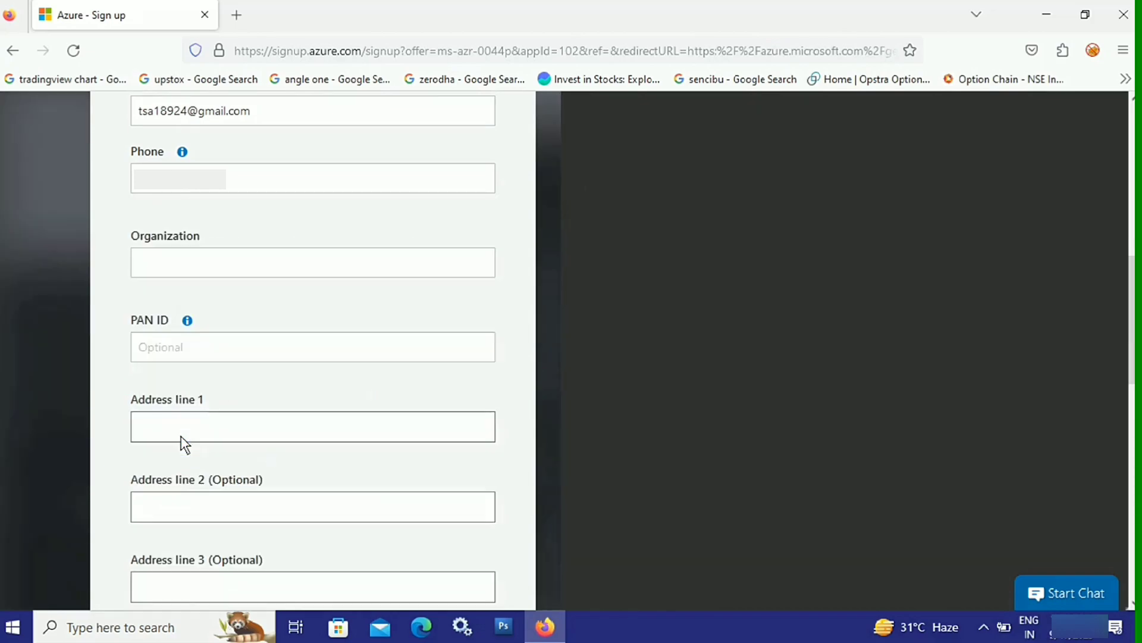
left_click(269, 349)
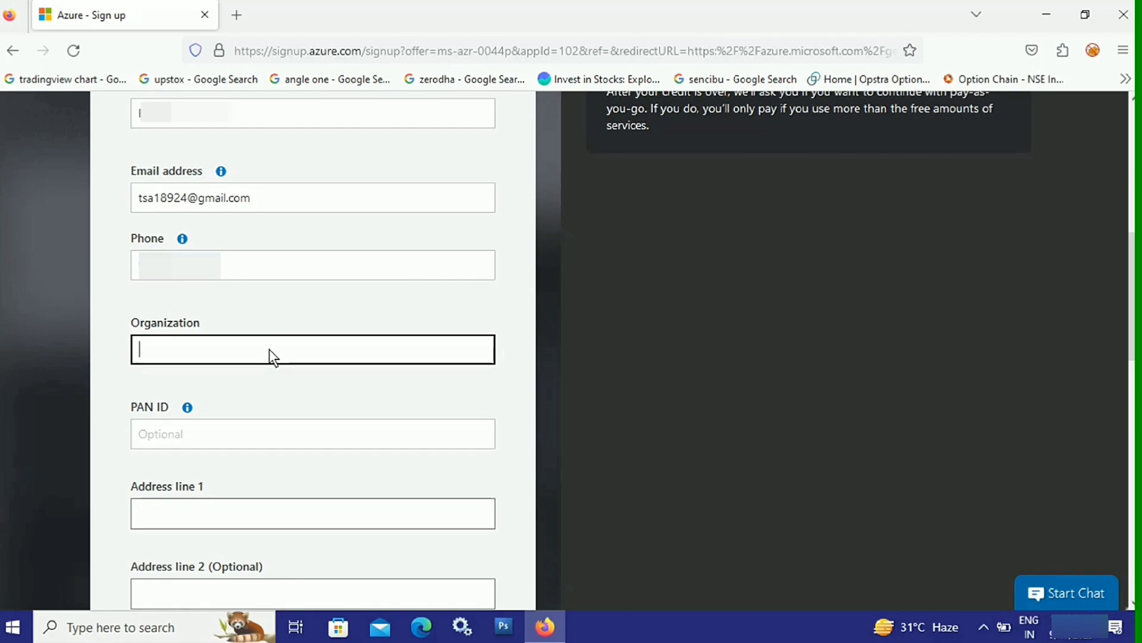
- Enter the organization name Prstrading and paste the first address line
type("Prstrading")
left_click(196, 439)
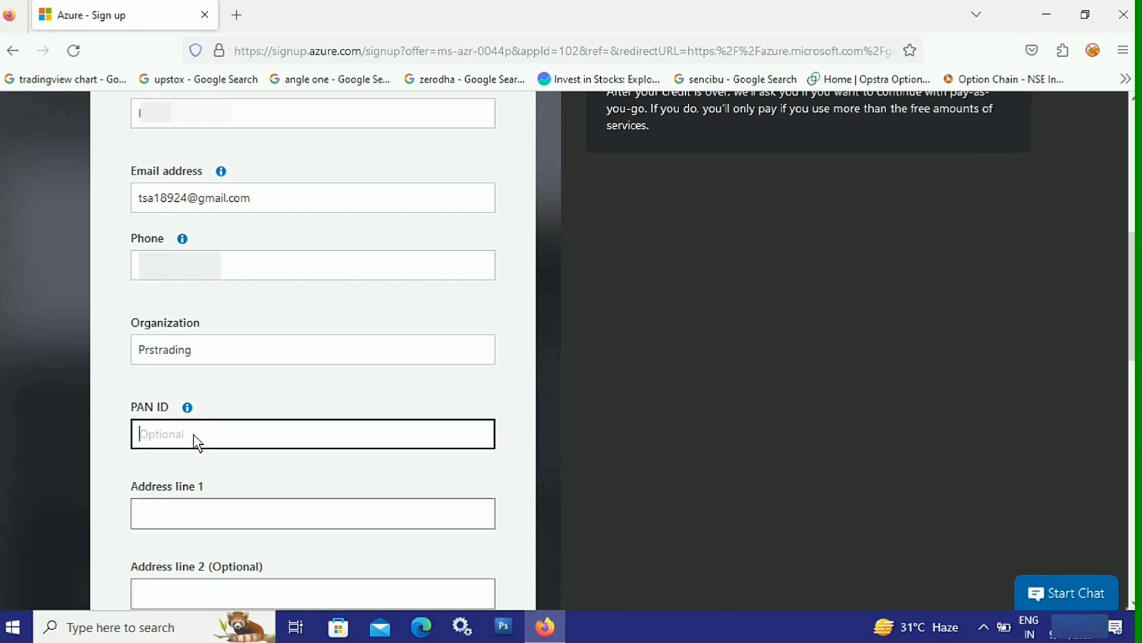
scroll(850, 434, "down", 2)
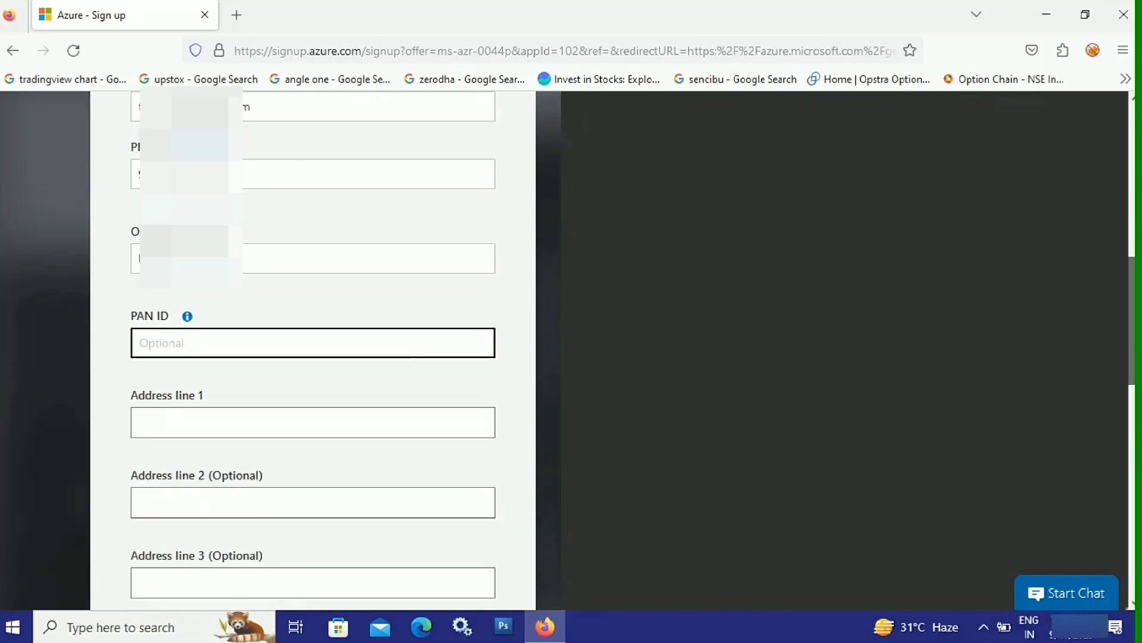
scroll(969, 357, "down", 1)
left_click(174, 382)
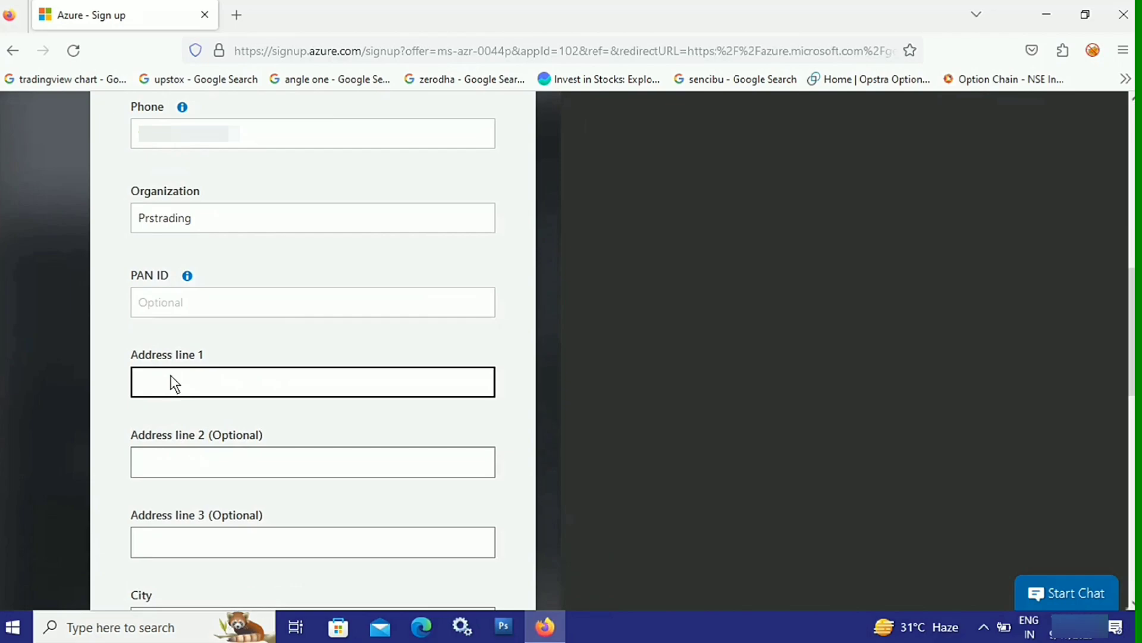
key("ctrl+v")
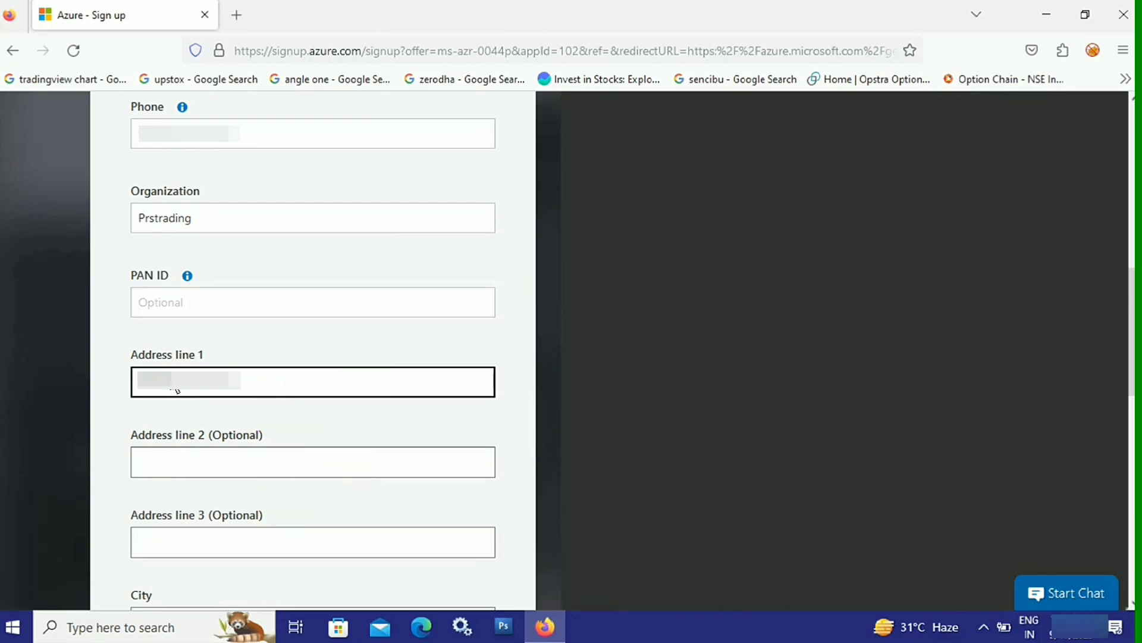
key("Tab")
scroll(284, 380, "down", 5)
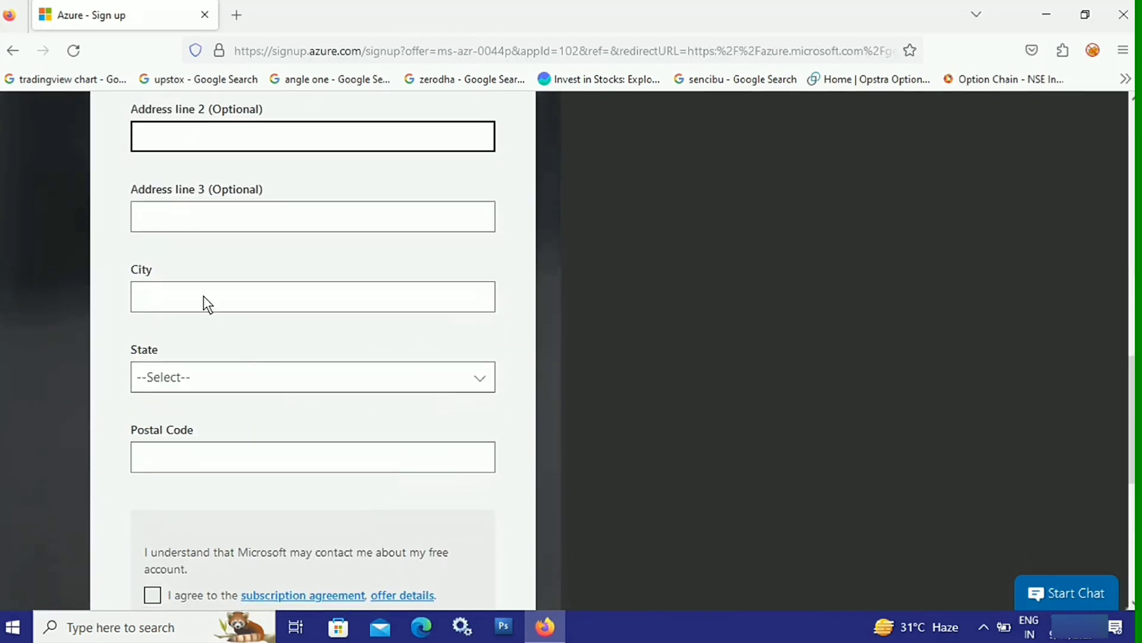
- Set the city to Hyderabad, the state to Odisha, and fill in the postal code
left_click(196, 296)
type("Hyderabad")
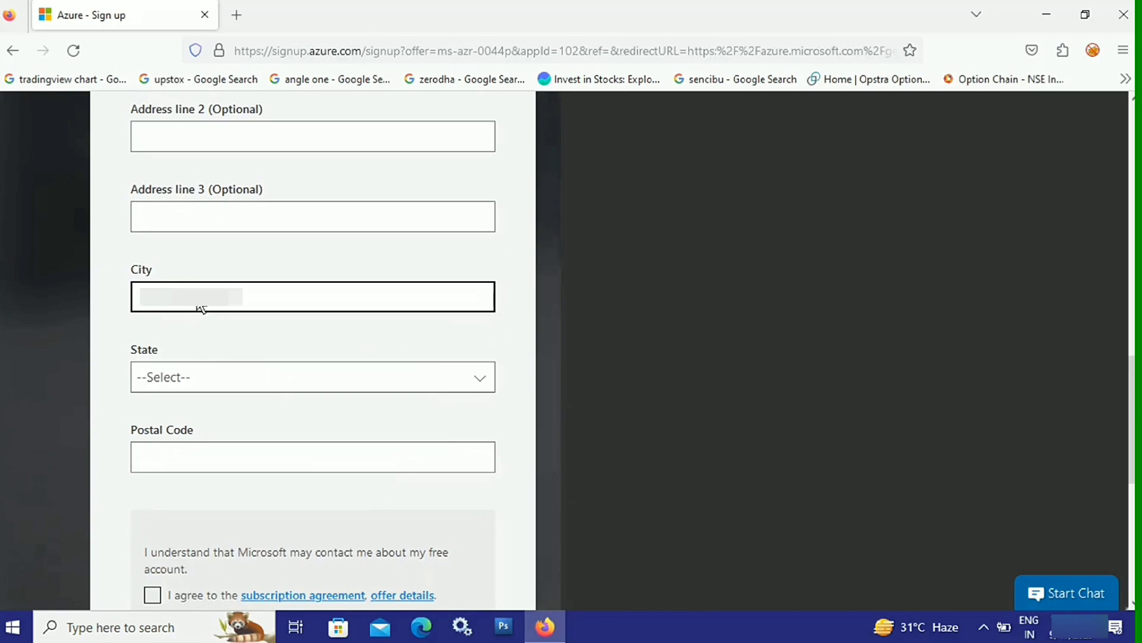
left_click(183, 381)
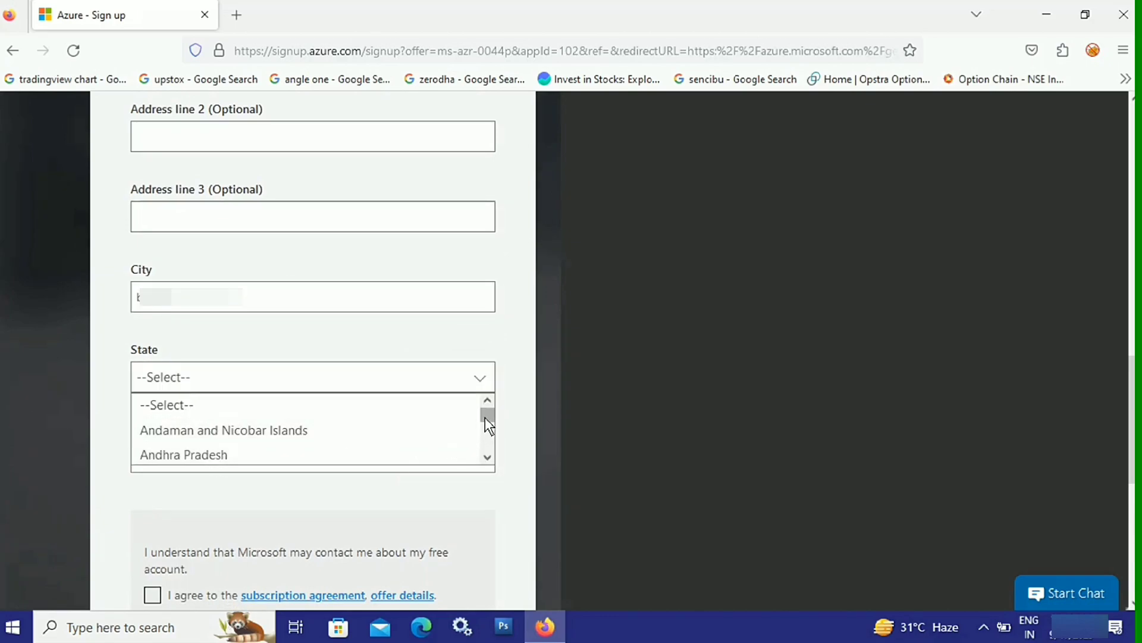
left_click_drag(486, 416, 487, 432)
scroll(240, 440, "down", 3)
left_click(240, 459)
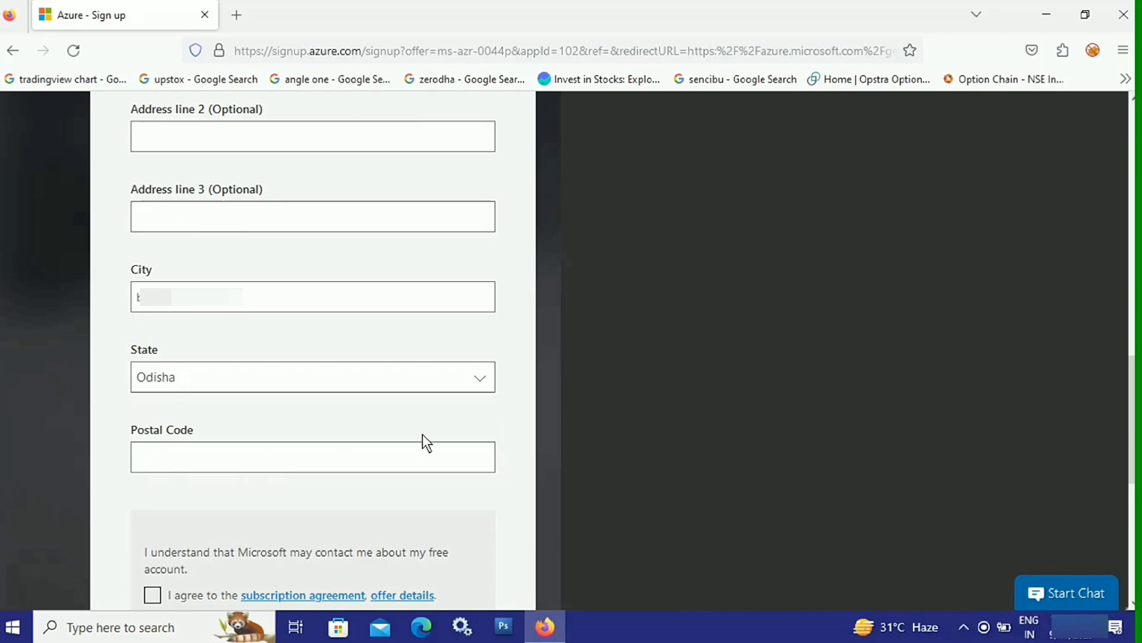
left_click(254, 452)
type("7")
scroll(444, 416, "down", 4)
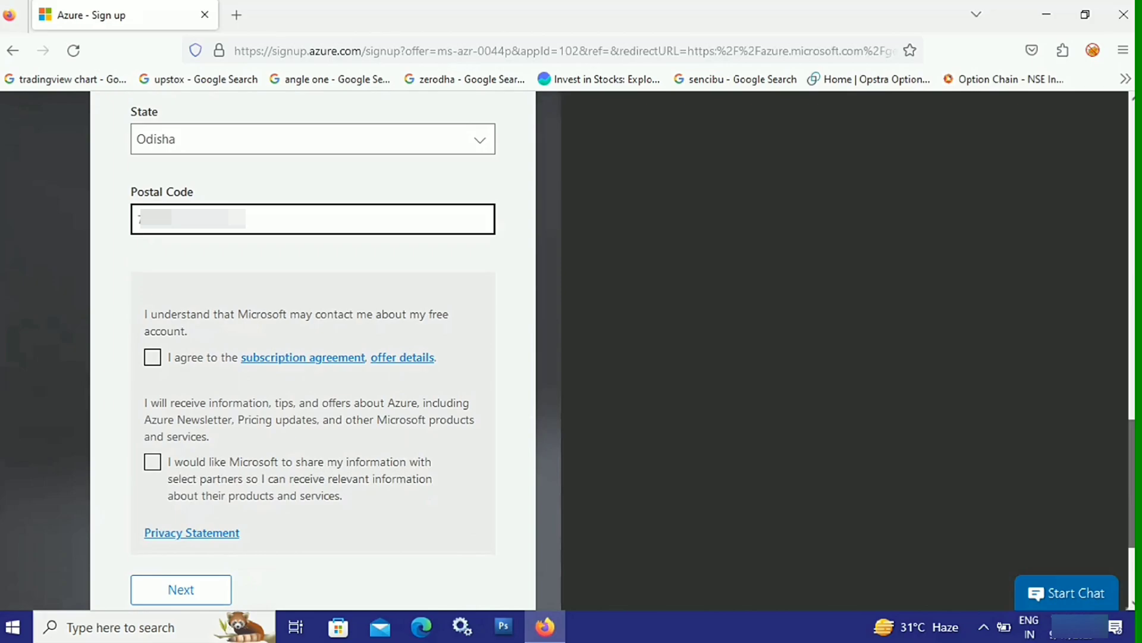
- Accept the subscription agreement and partner-sharing option, then submit the profile
left_click(159, 360)
left_click(153, 464)
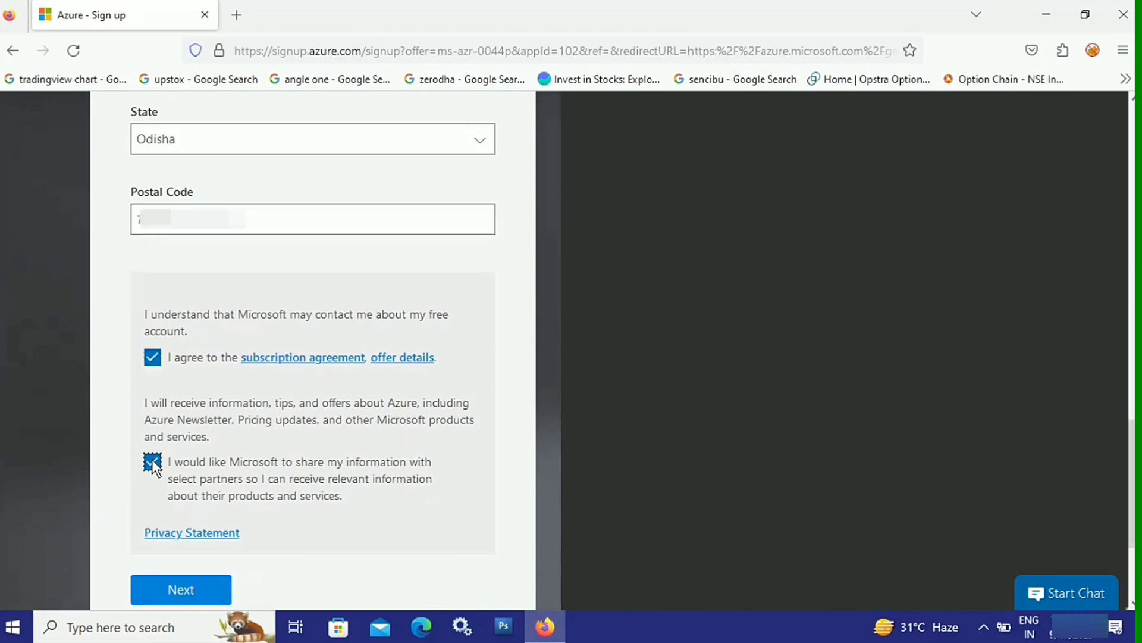
scroll(714, 493, "down", 3)
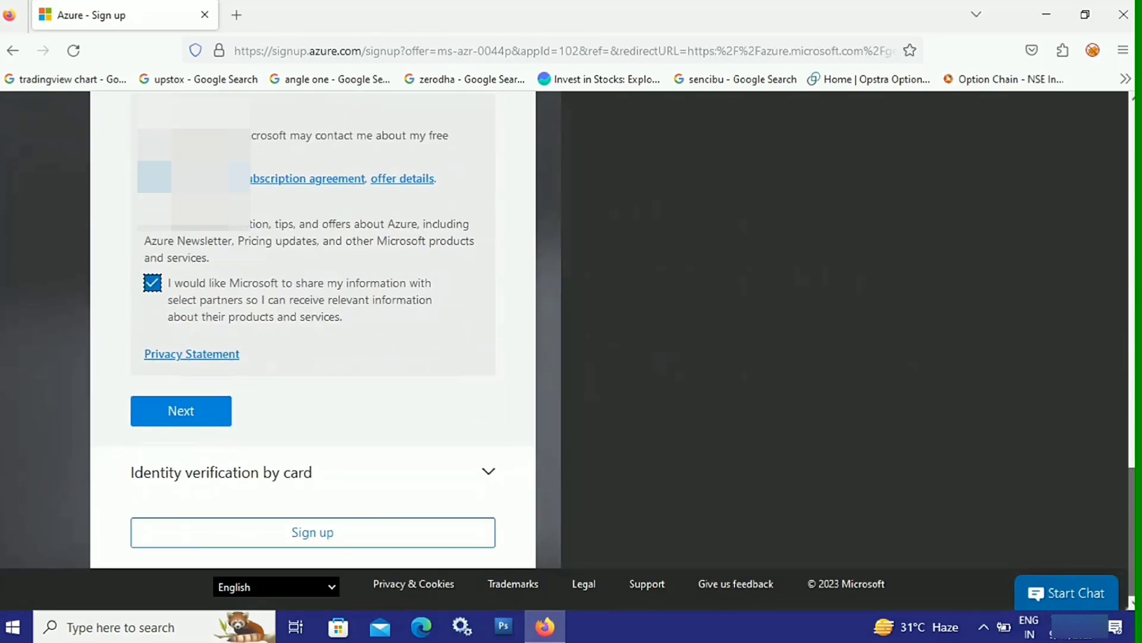
left_click(184, 409)
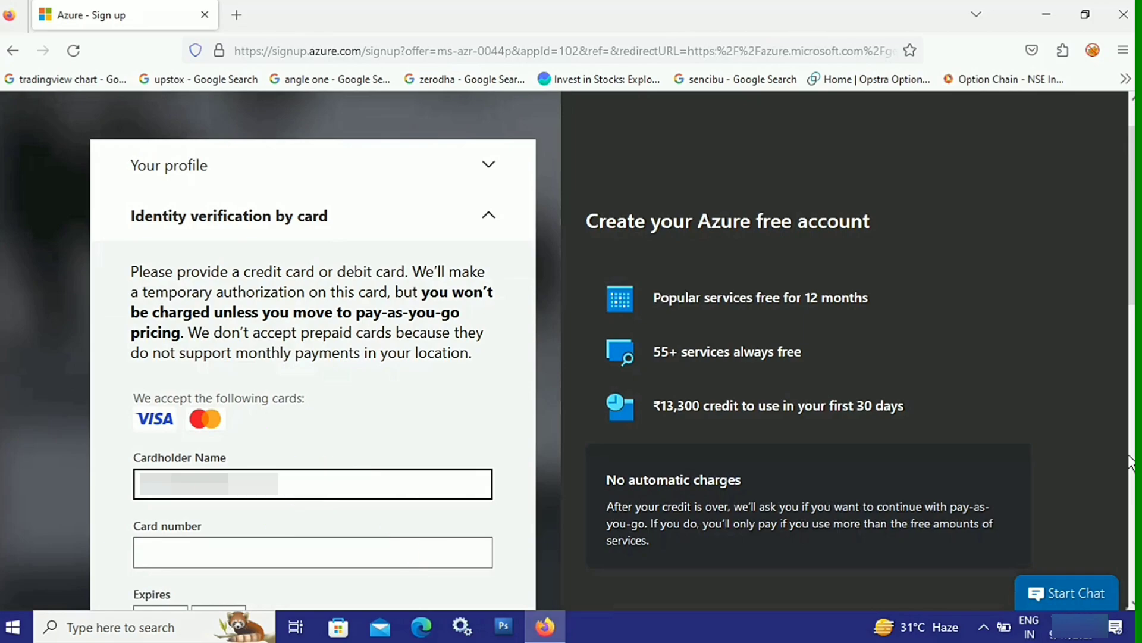
- Enter the Visa card number with expiry date 06/27
scroll(397, 384, "down", 3)
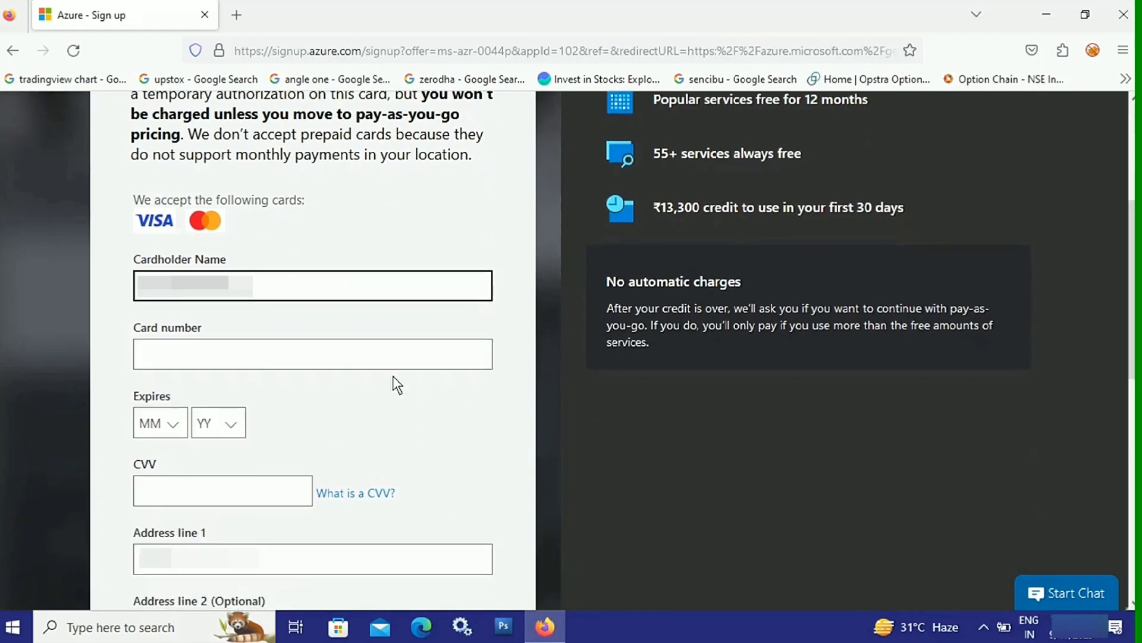
left_click(177, 353)
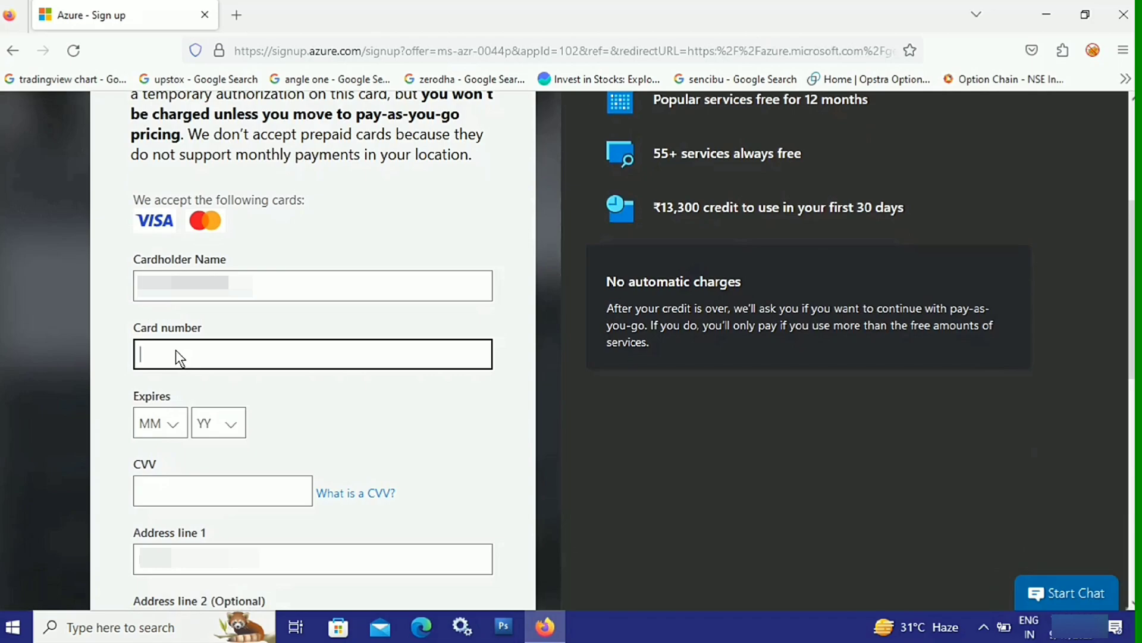
type("4111111111111111")
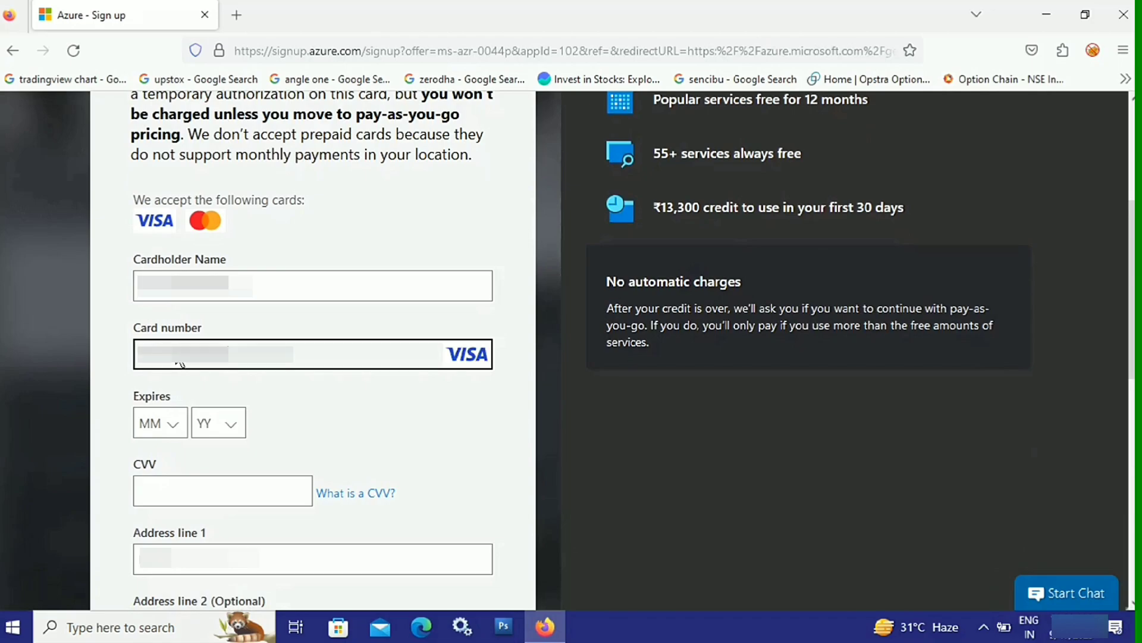
left_click(160, 423)
scroll(157, 477, "down", 3)
left_click(218, 423)
left_click(215, 449)
- Enter the card's CVV and submit the card for bank verification
scroll(269, 384, "down", 3)
left_click(229, 311)
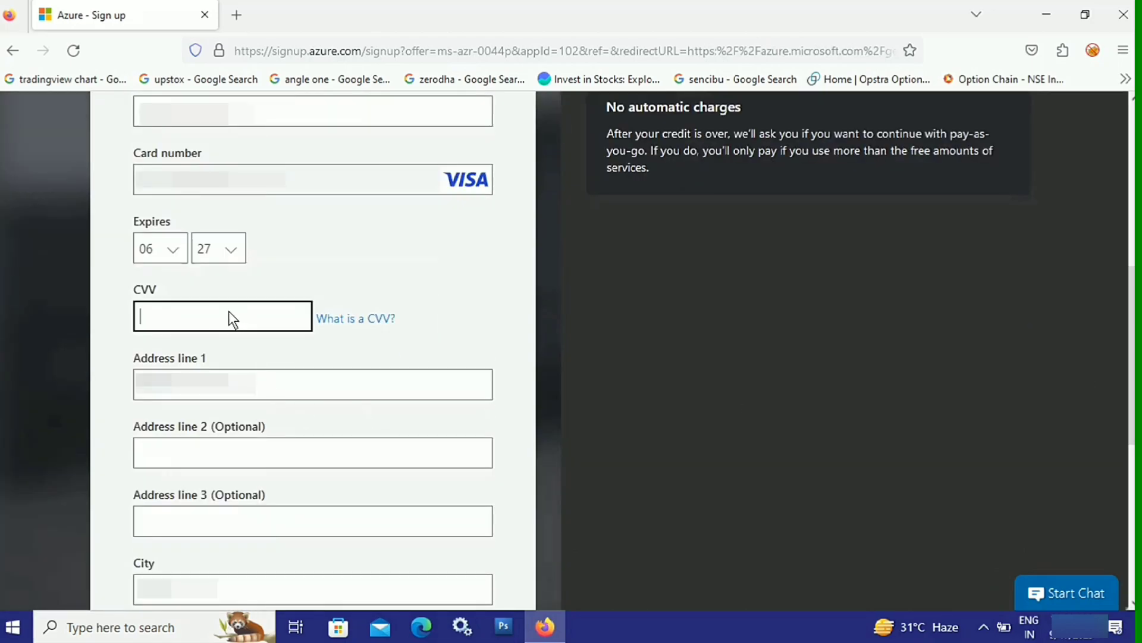
type("123")
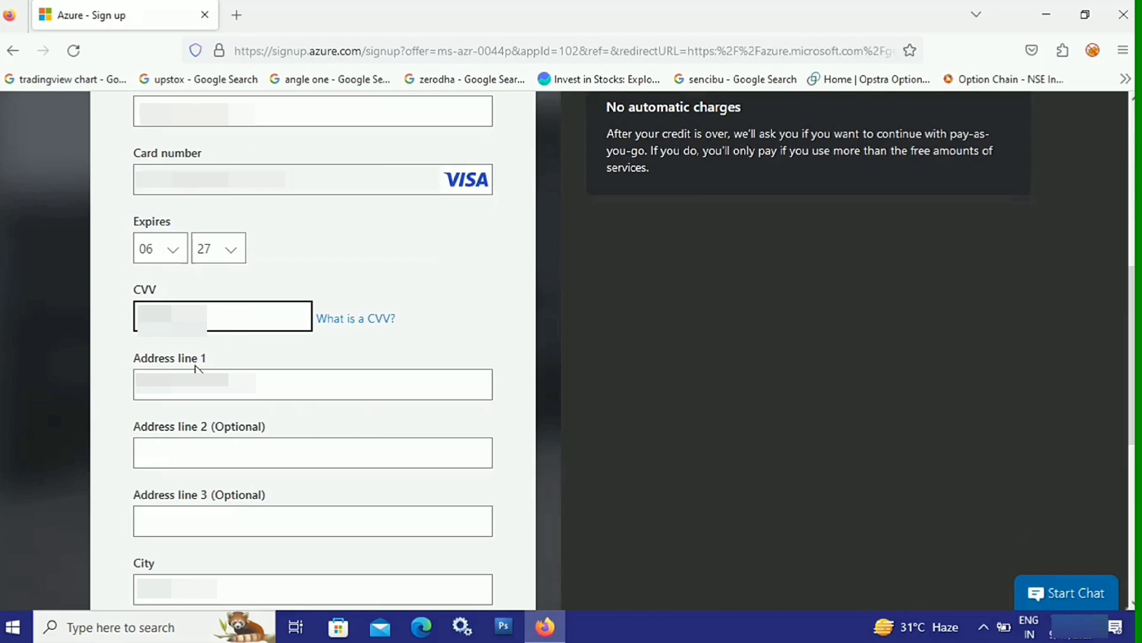
scroll(1117, 298, "down", 5)
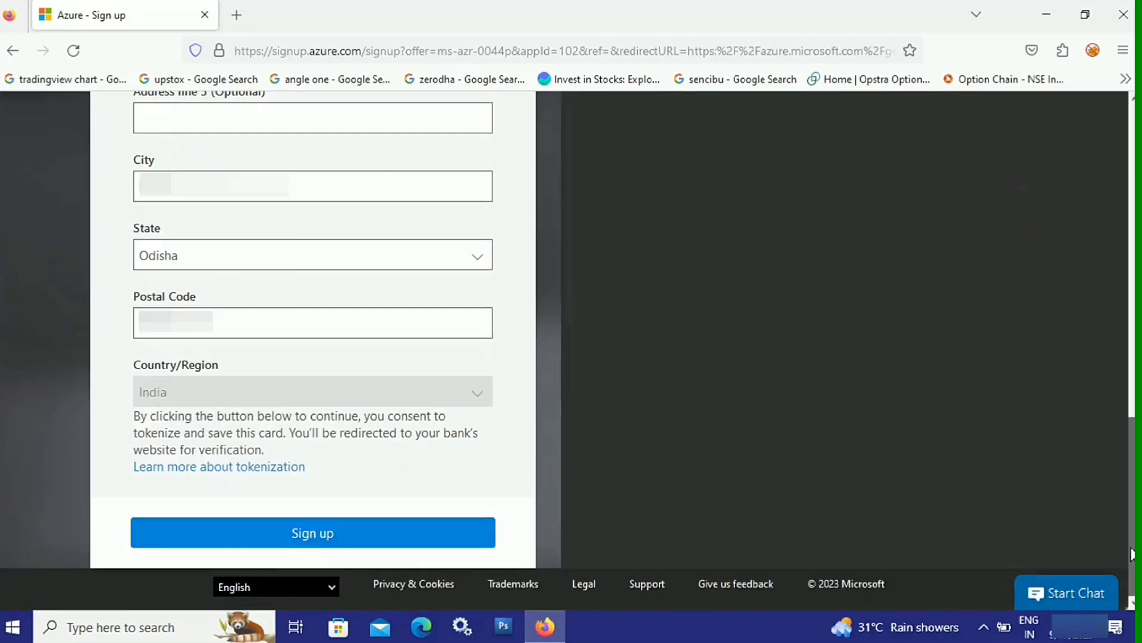
left_click(326, 538)
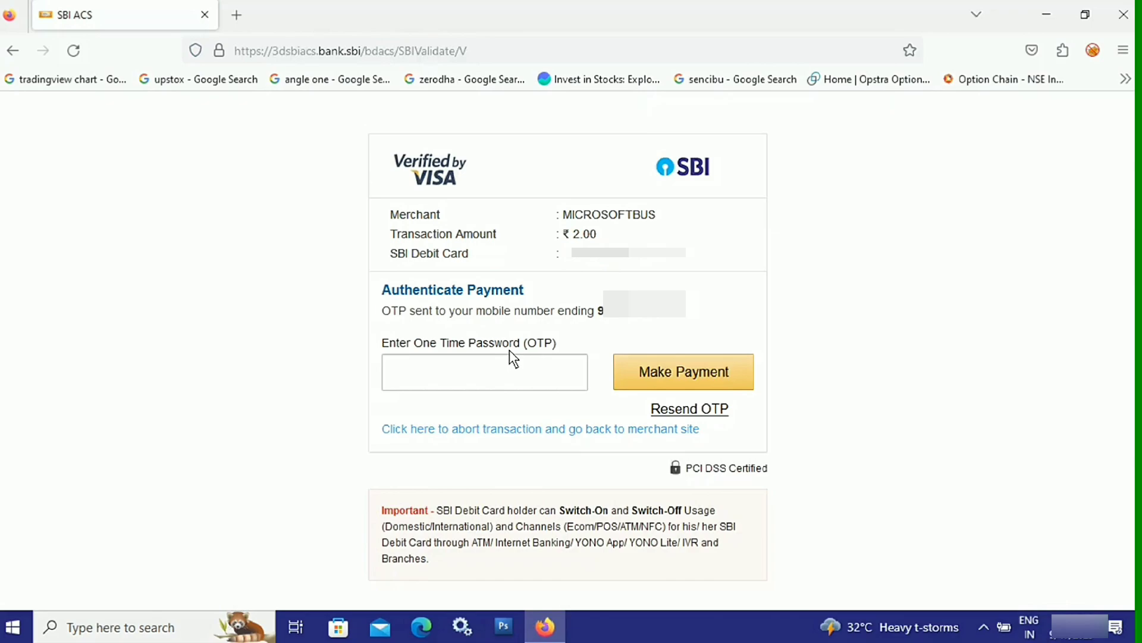
- Enter the SMS OTP and authorise the ₹2.00 MICROSOFTBUS payment
left_click(428, 372)
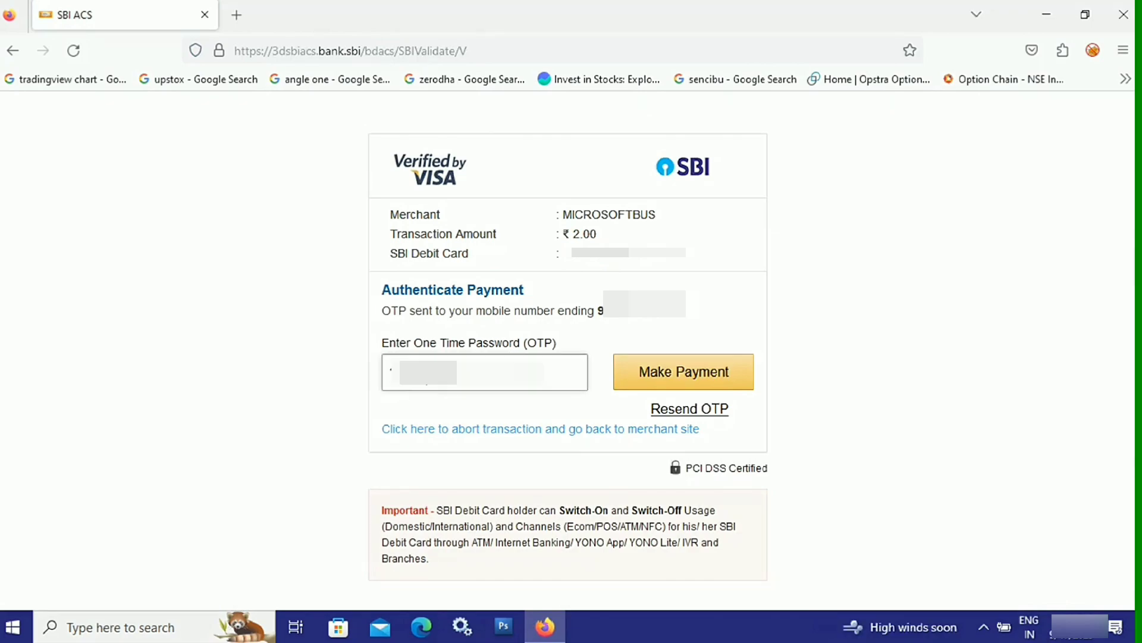
left_click(692, 376)
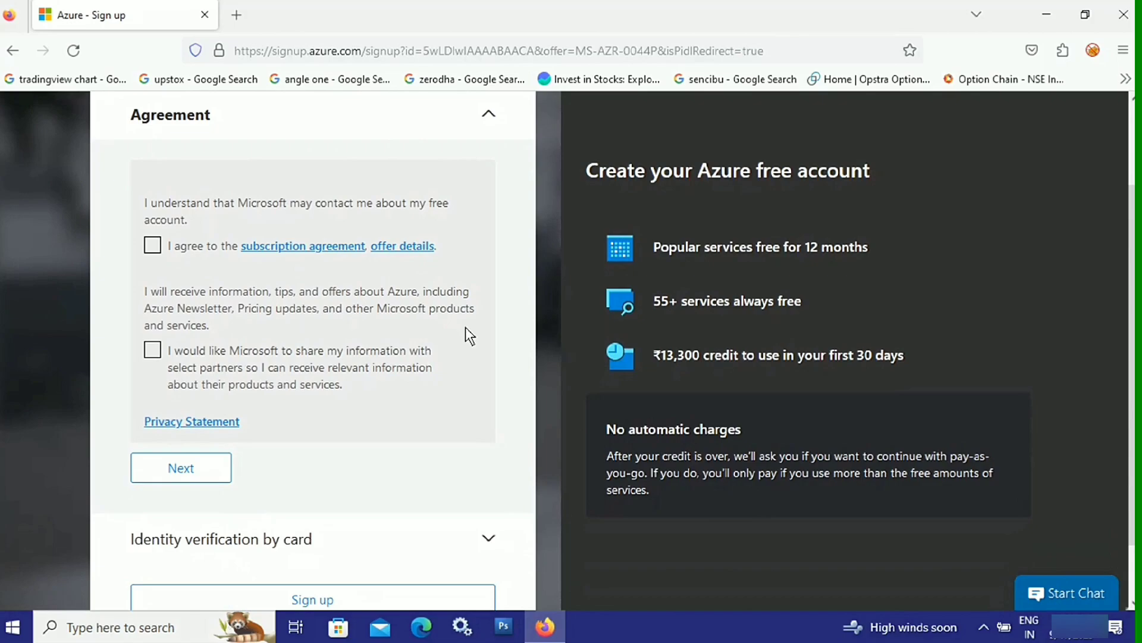
- Re-tick the subscription agreement and partner-sharing checkboxes and proceed
left_click(154, 245)
left_click(153, 350)
scroll(357, 417, "down", 2)
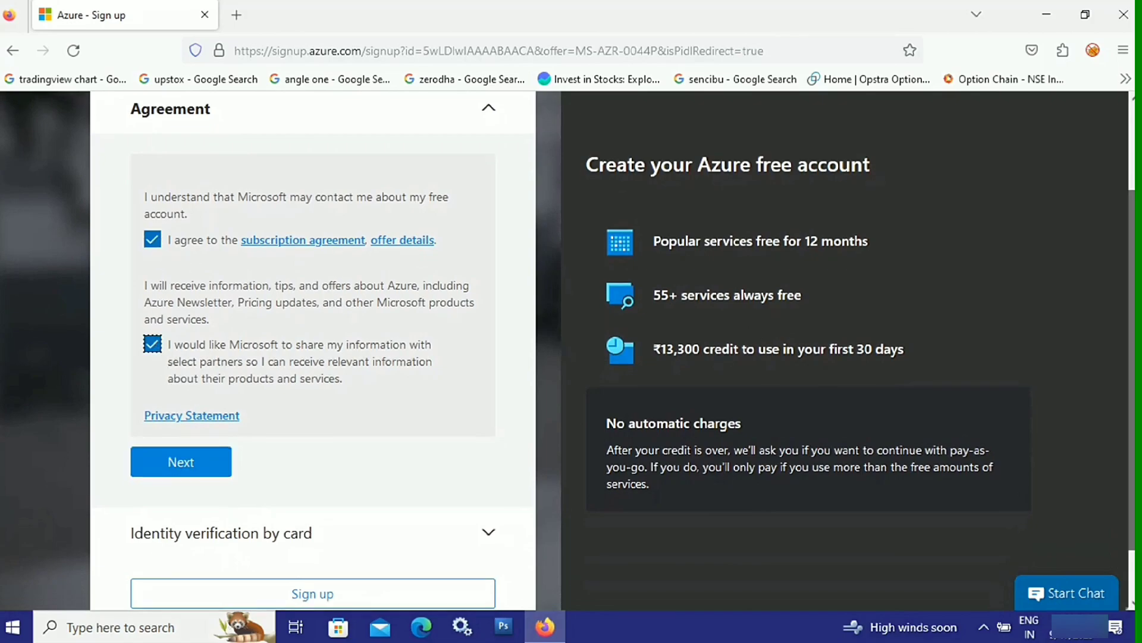
left_click(191, 406)
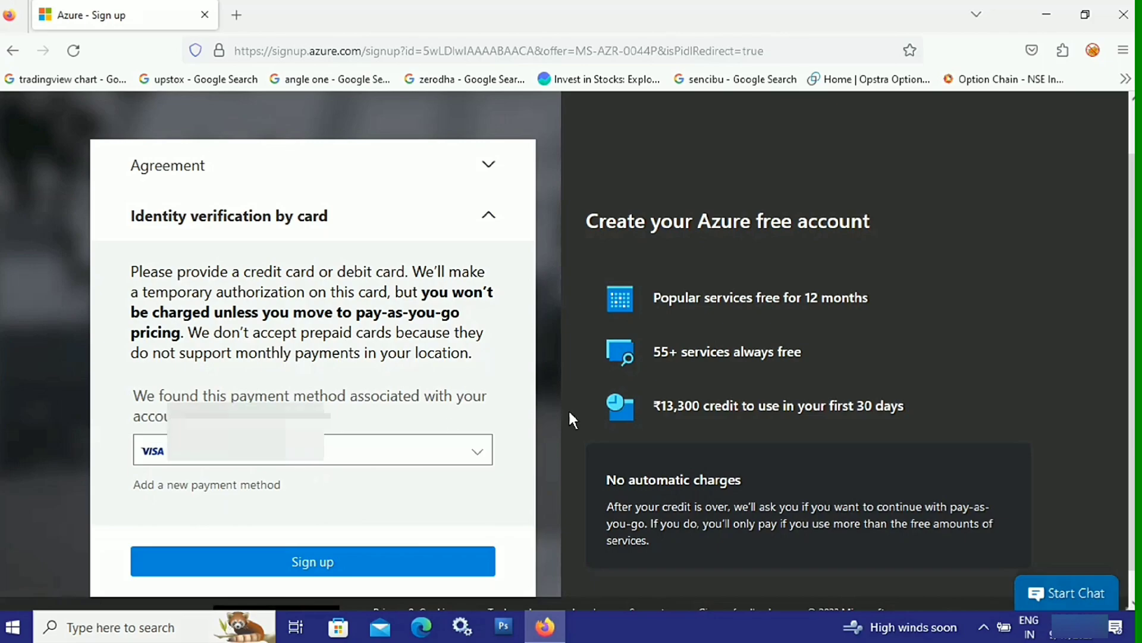
- Sign up with the saved Visa card and rate the sign-up experience
scroll(264, 554, "down", 1)
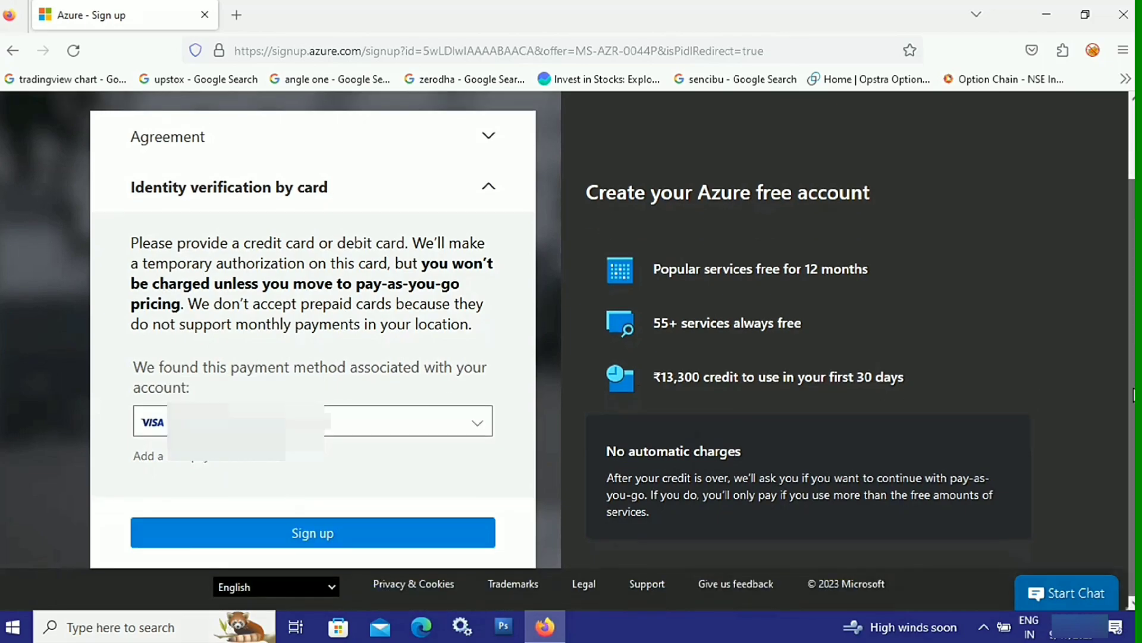
left_click(279, 539)
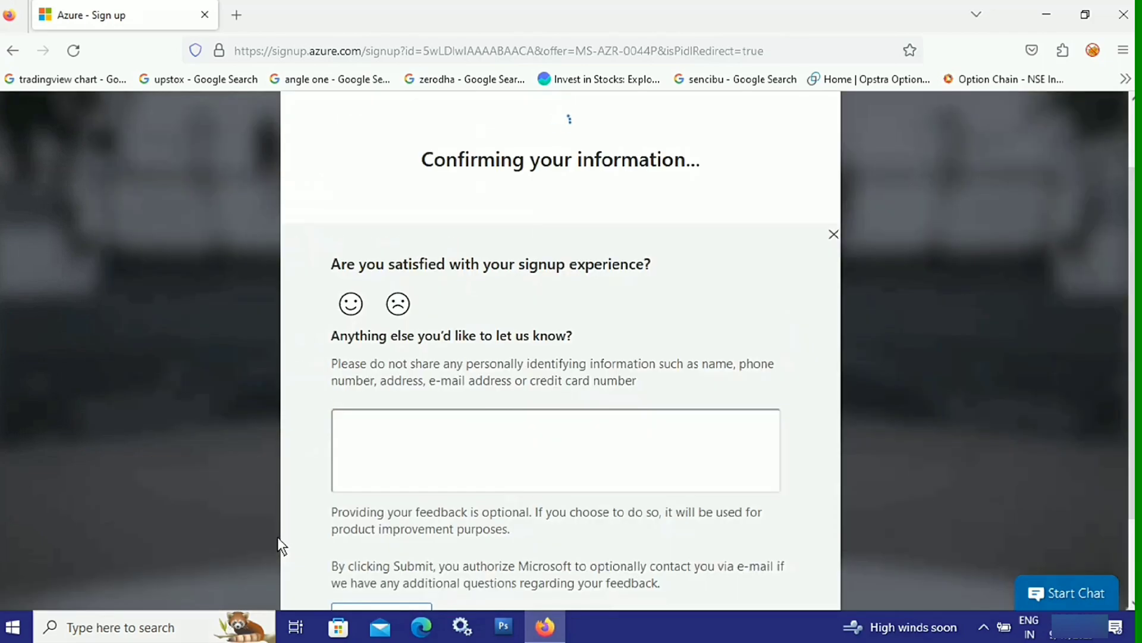
left_click(351, 303)
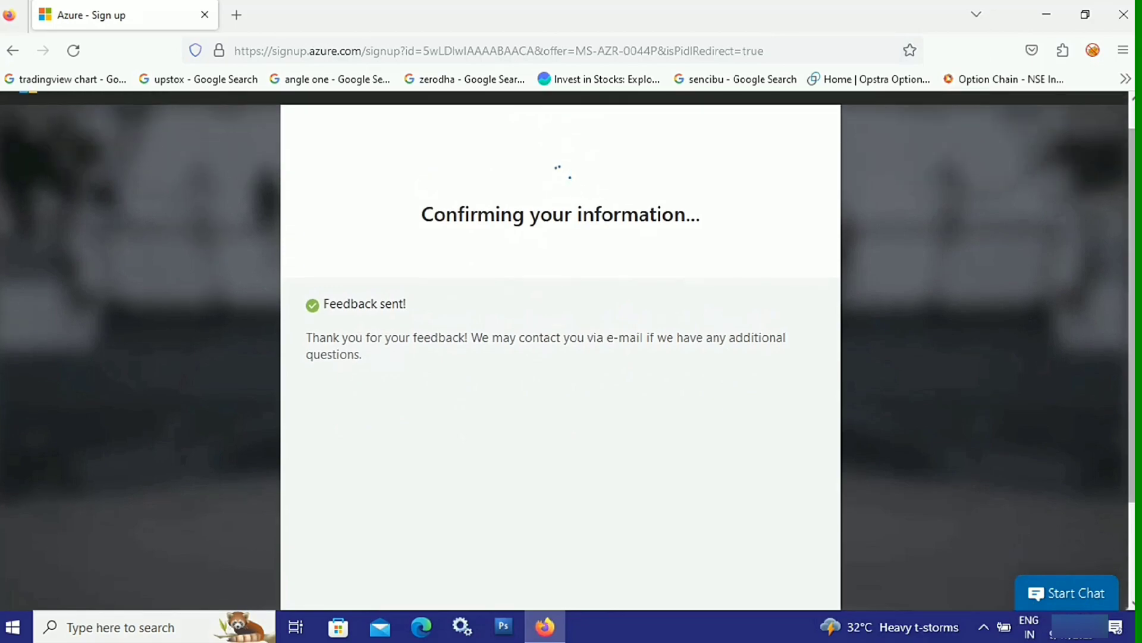